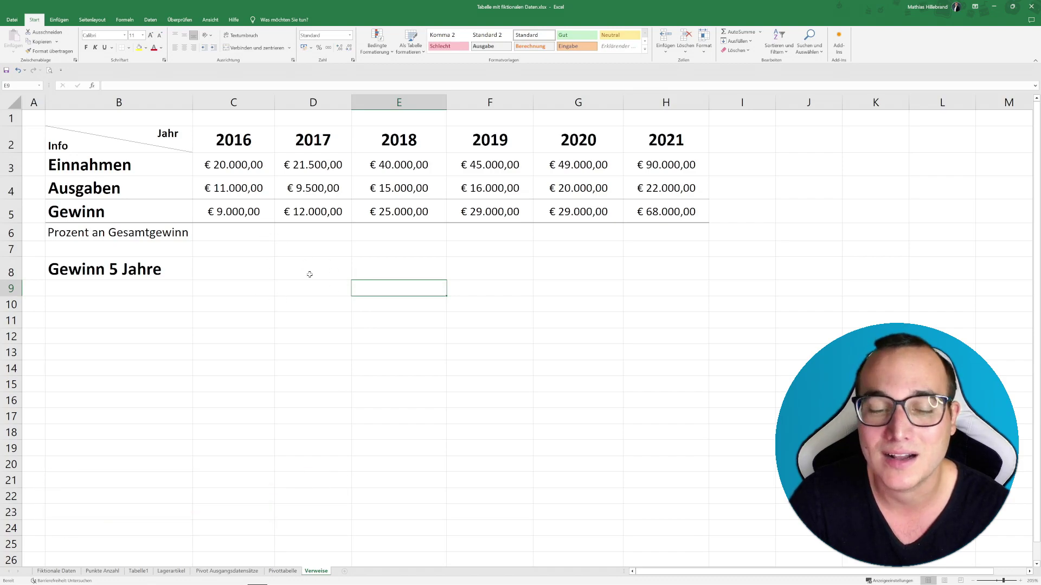
Enter =D5 in D8 so it shows the 2017 profit of € 12.000,00
double_click(302, 268)
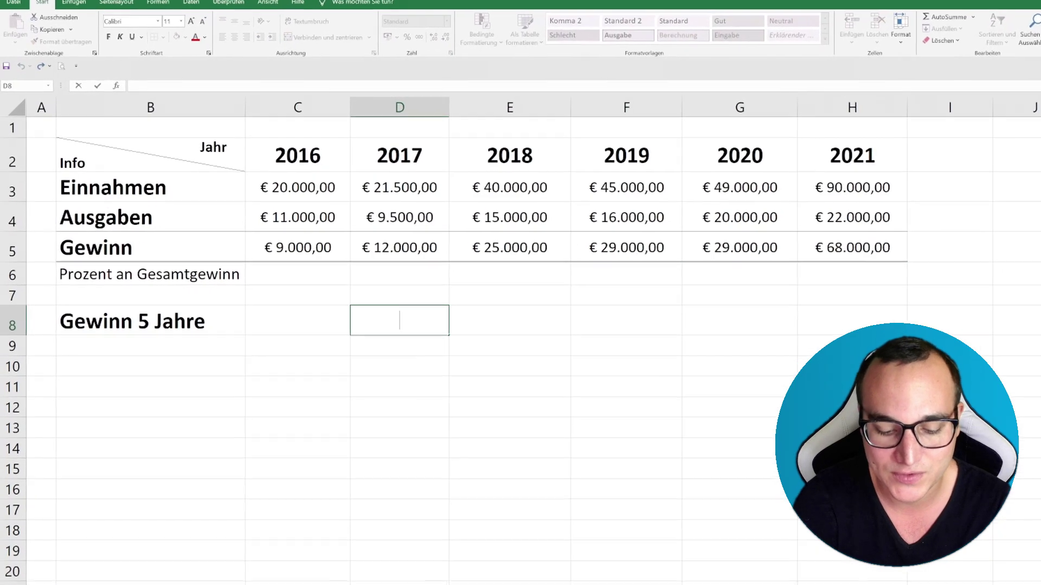
text(=)
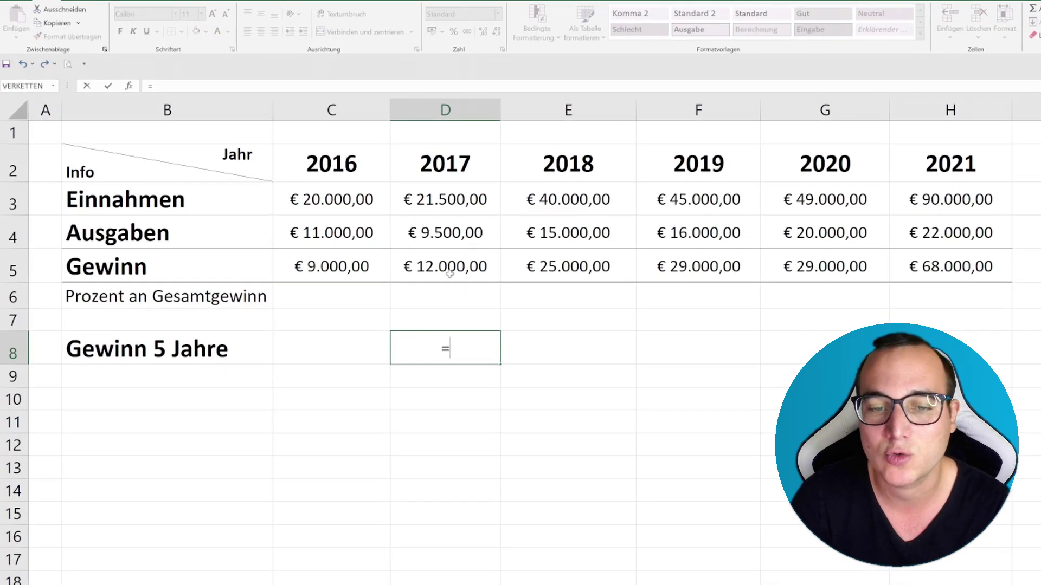
click(402, 248)
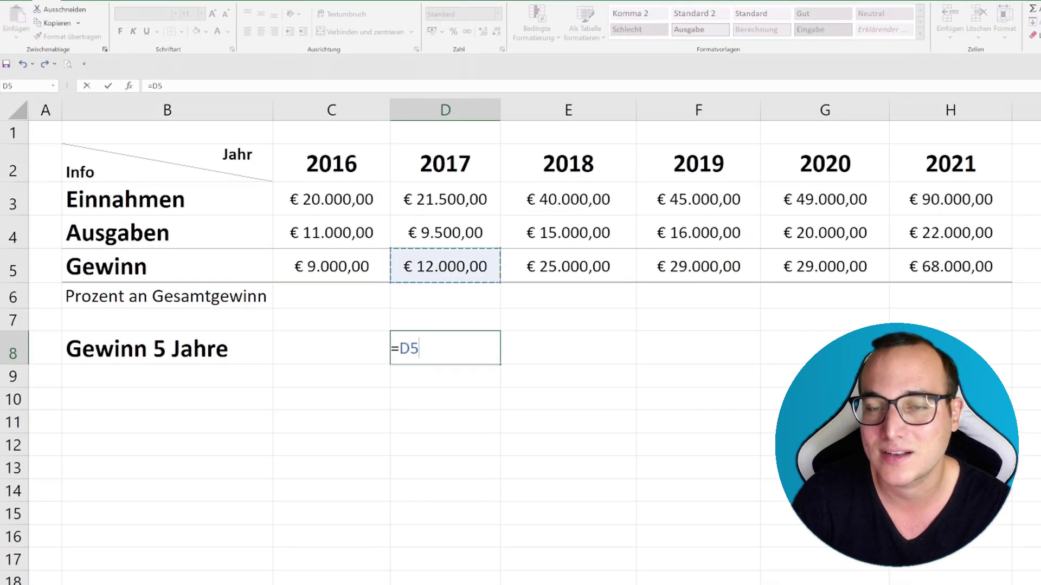
key(Return)
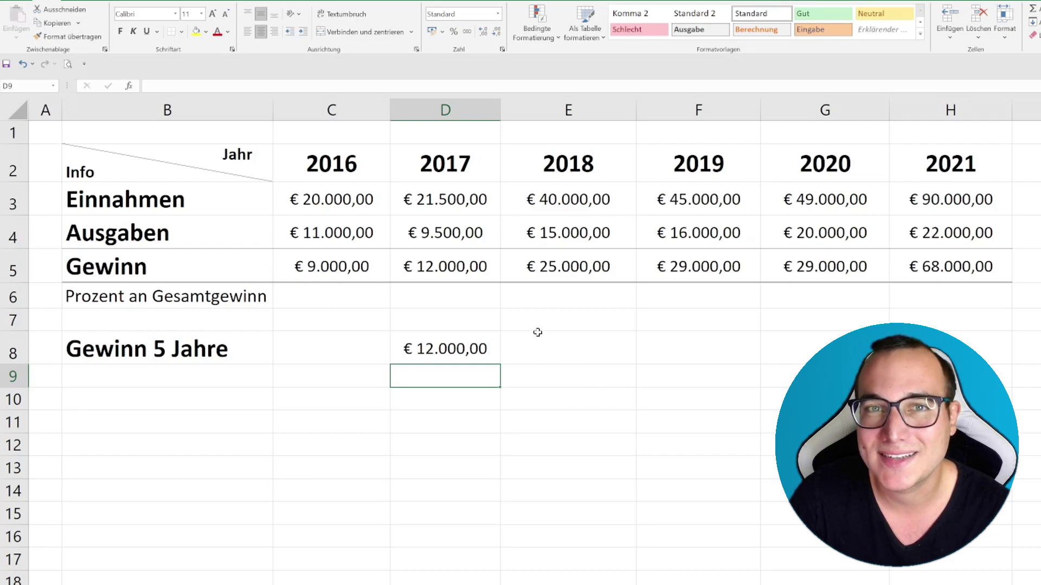
click(449, 341)
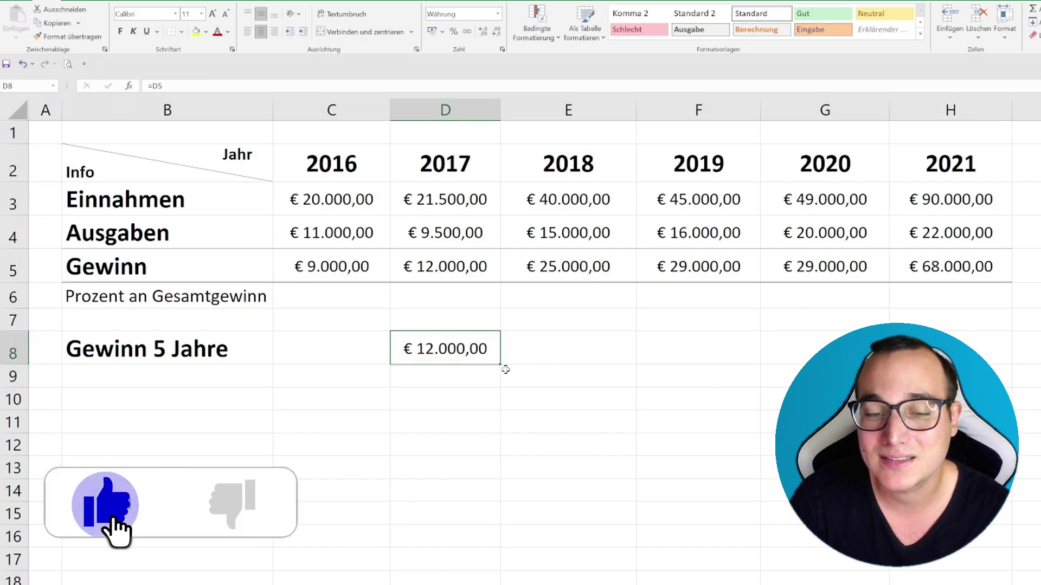
Fill D8's formula across to G8 and compare the relative references in E8, F8 and G8
drag(500, 366, 857, 358)
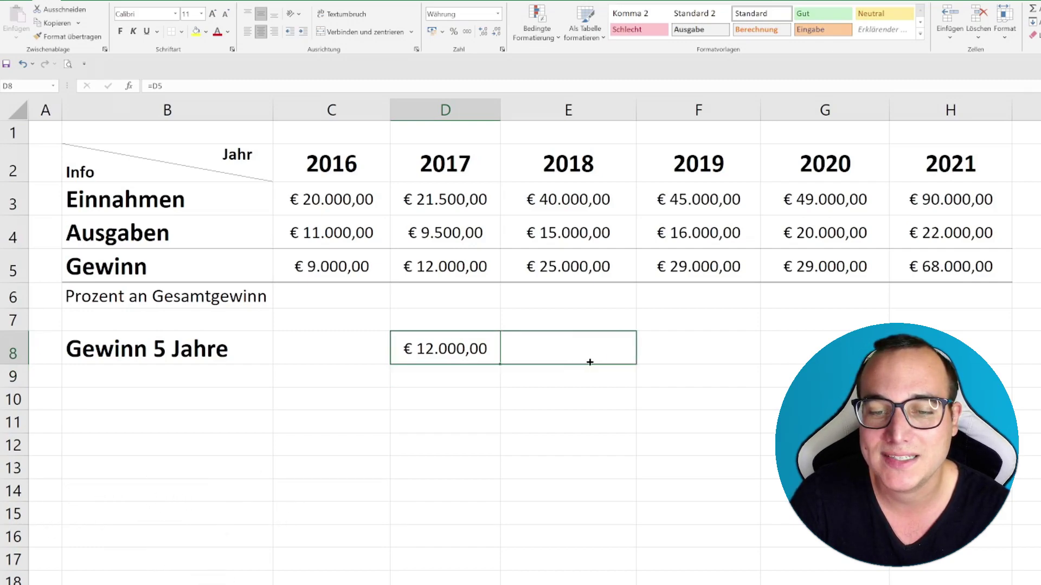
click(519, 351)
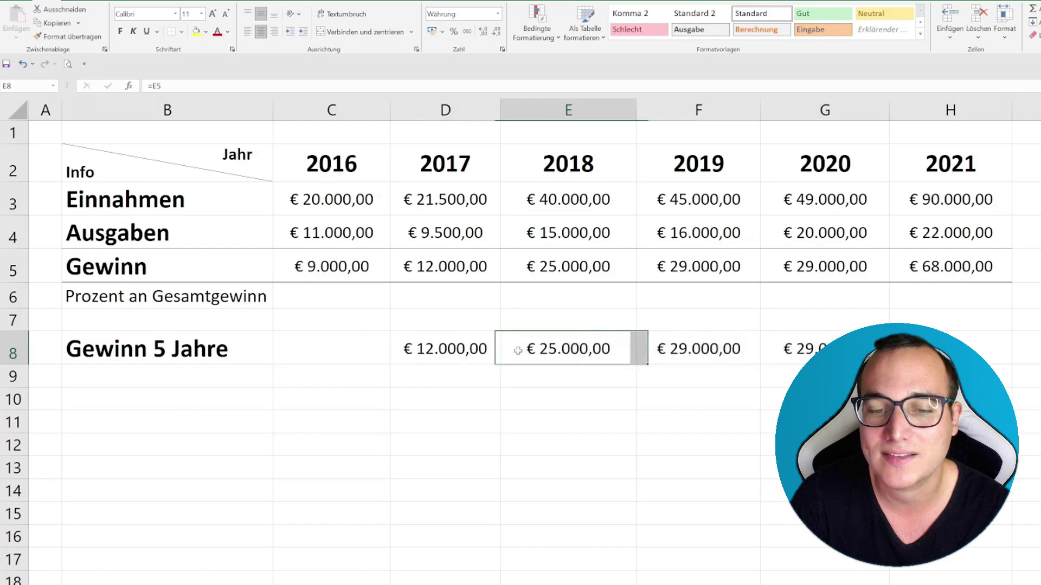
click(409, 351)
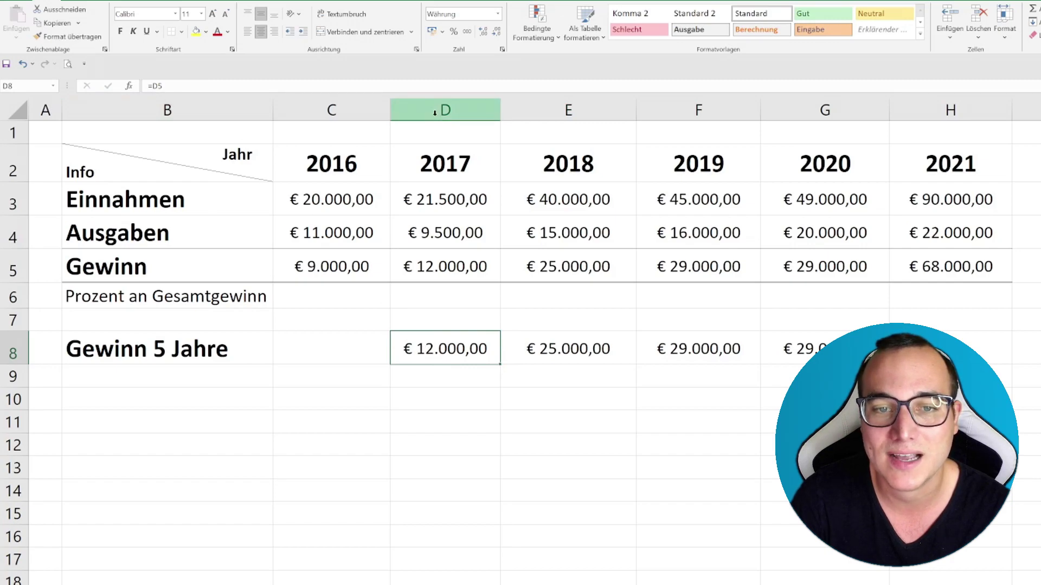
click(442, 267)
click(568, 348)
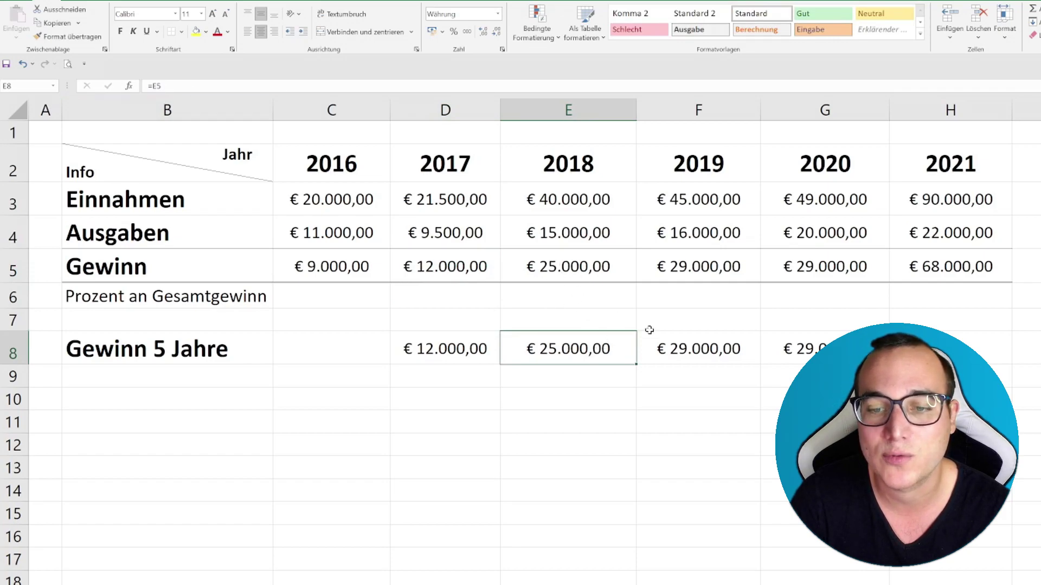
click(684, 357)
click(800, 340)
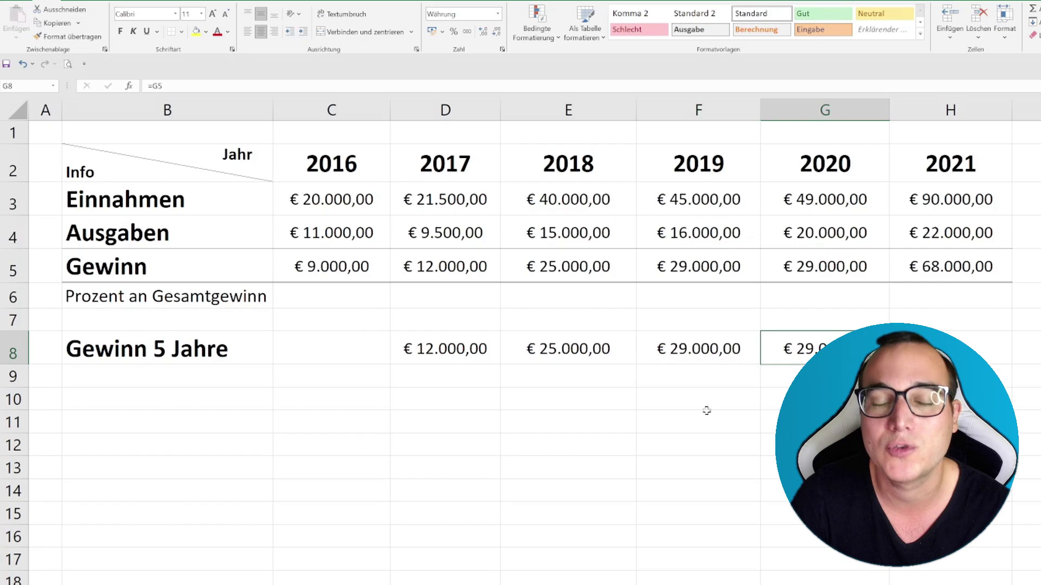
click(440, 346)
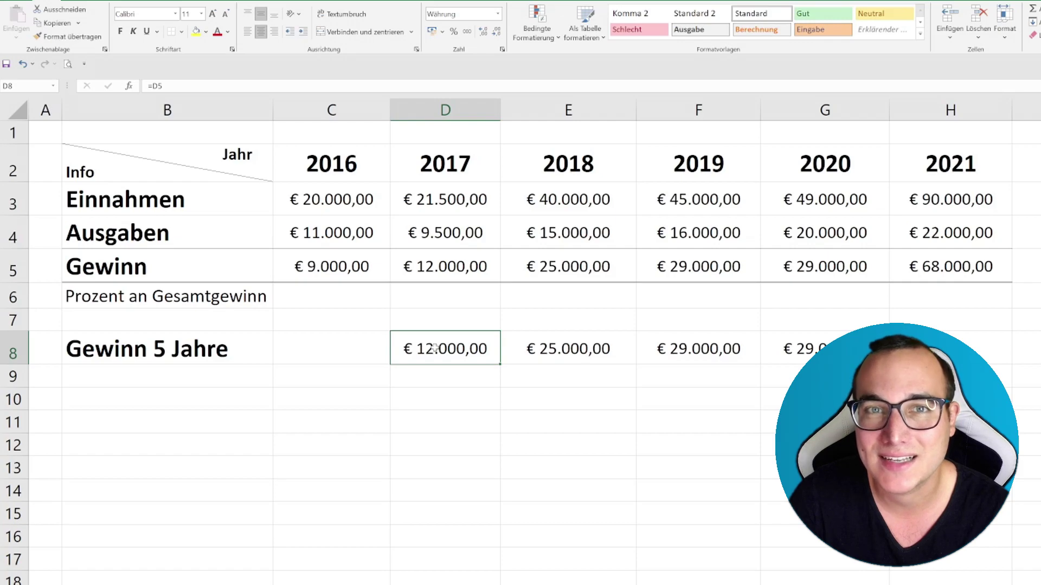
Change D8's formula to the absolute reference =$D$5
key(F2)
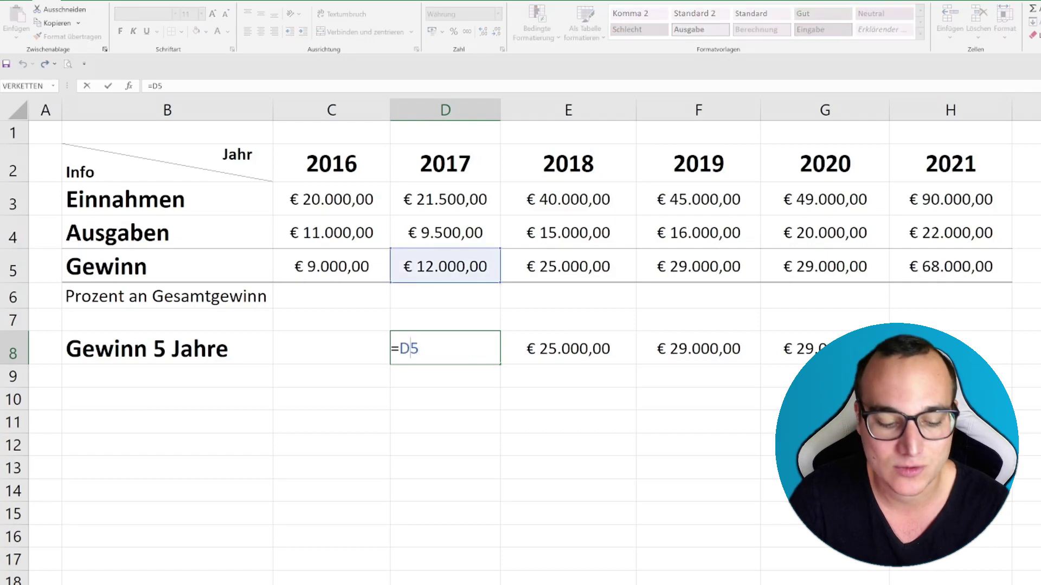
key(F4)
key(Return)
click(450, 351)
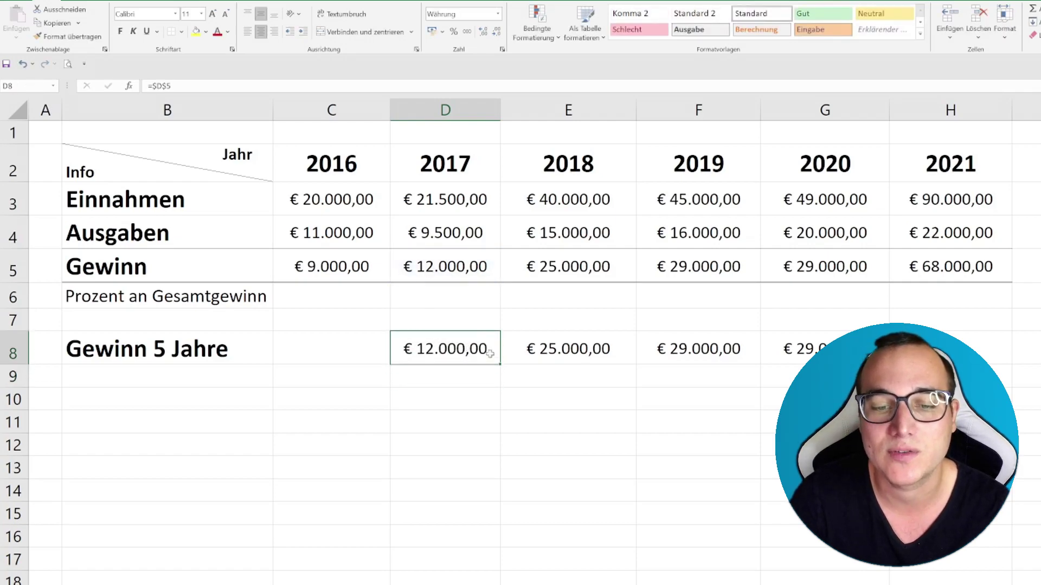
Copy =$D$5 across to G8 and check that E8:G8 all show € 12.000,00
drag(500, 368, 802, 361)
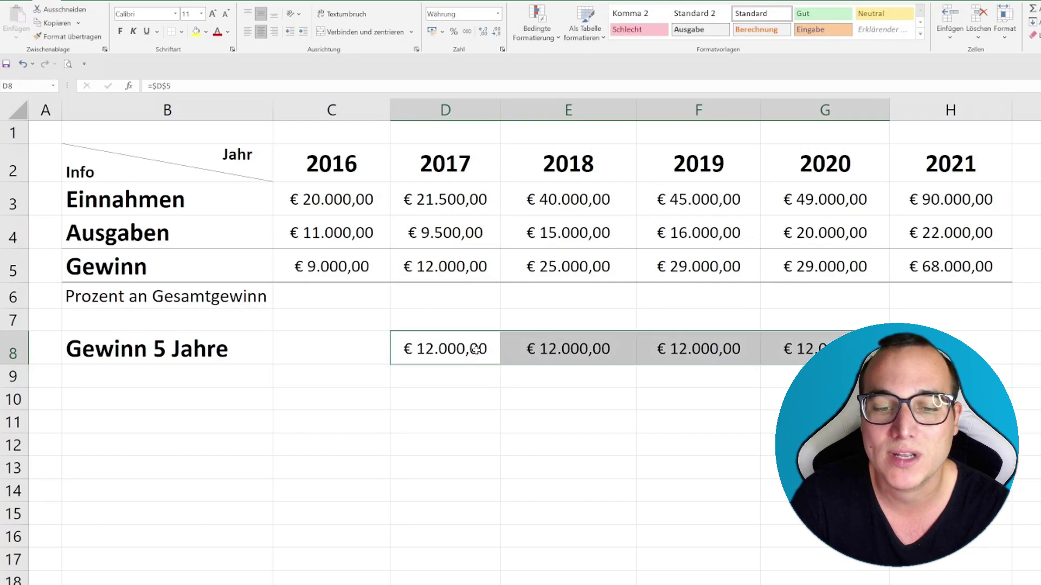
click(536, 353)
click(655, 356)
click(790, 352)
key(Left)
key(Left)
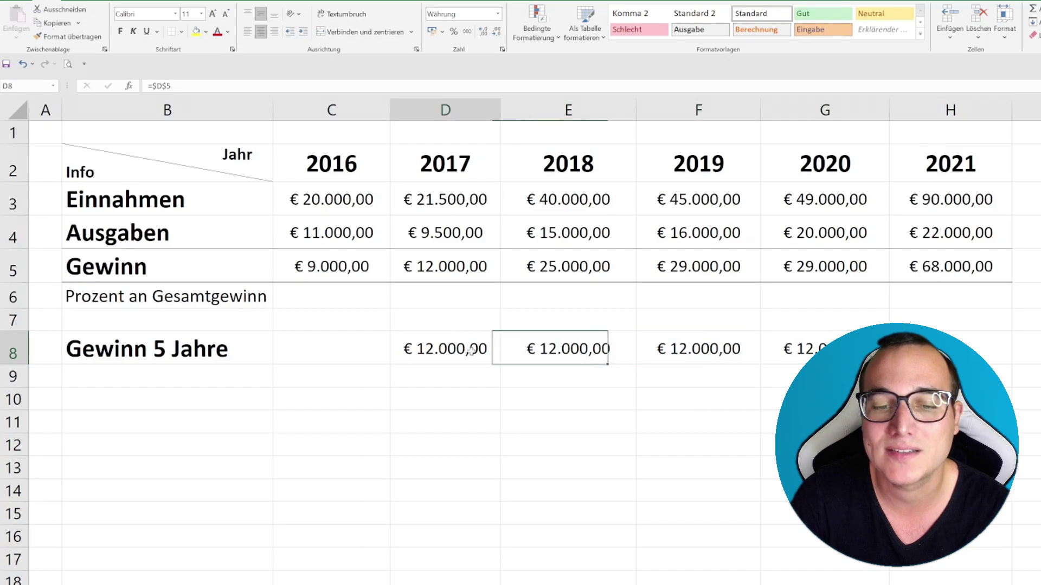
key(Left)
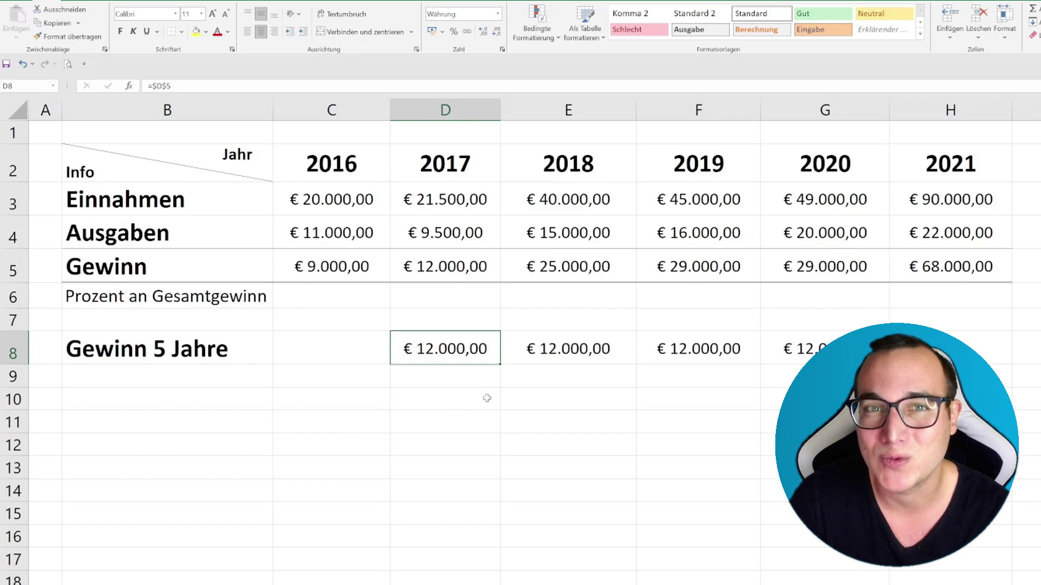
Clear the test values from D8:G8
key(ctrl+shift+Right)
key(Delete)
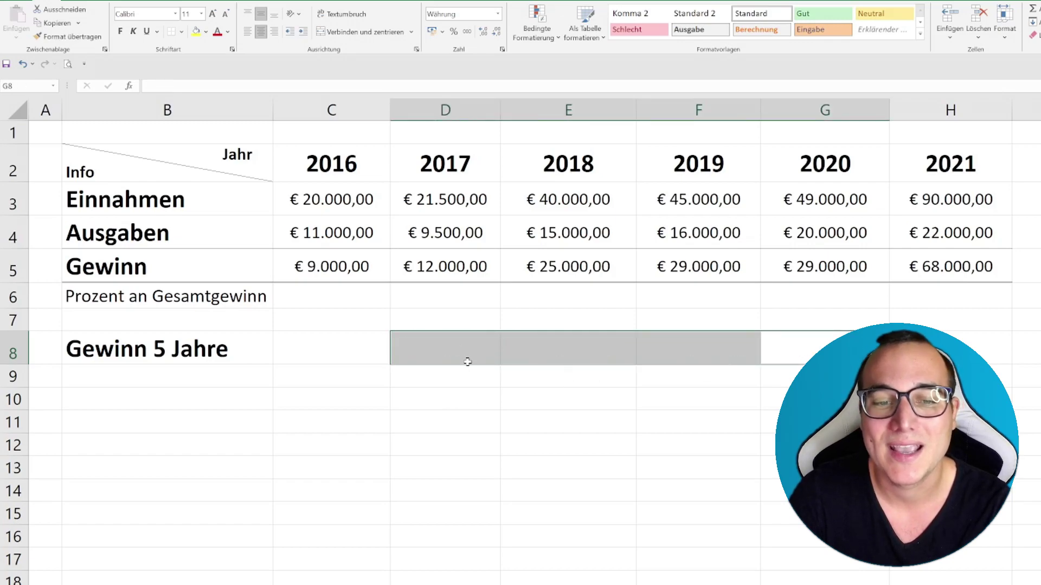
click(436, 415)
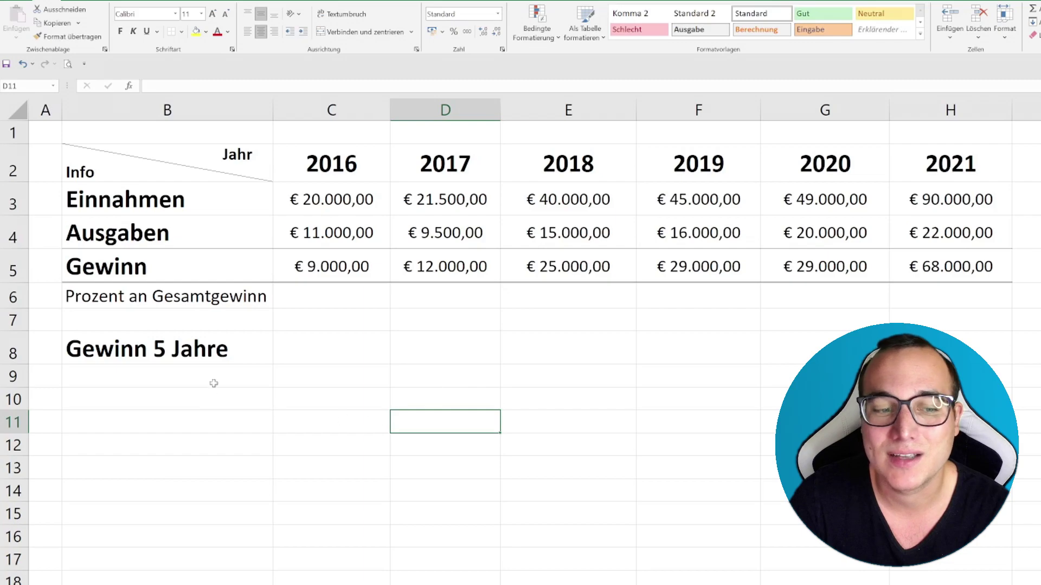
Total the 2017–2021 profits in C8 with =SUMME(D5:H5), giving € 163.000,00
double_click(319, 349)
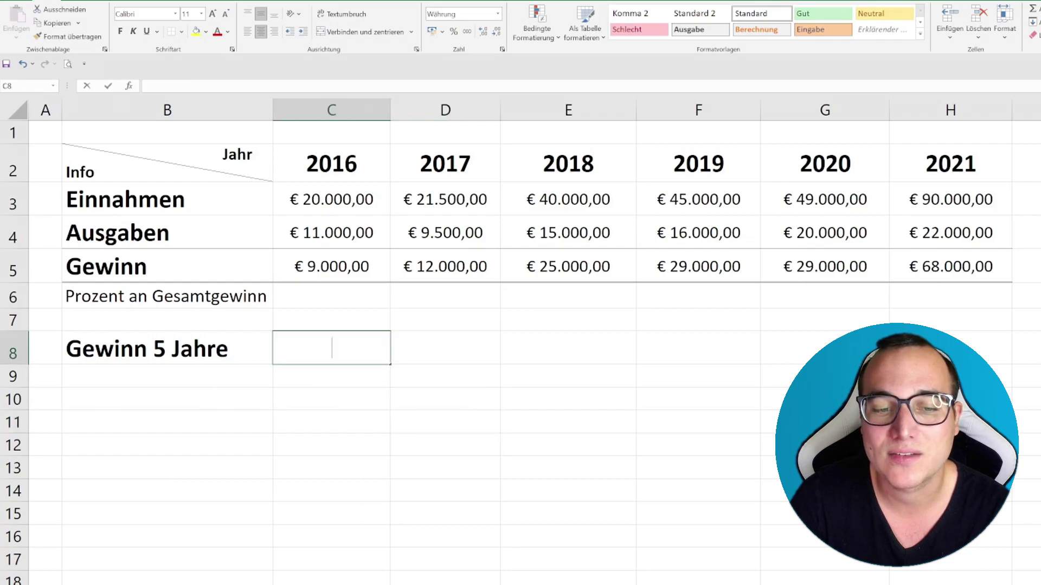
text(=SUMM)
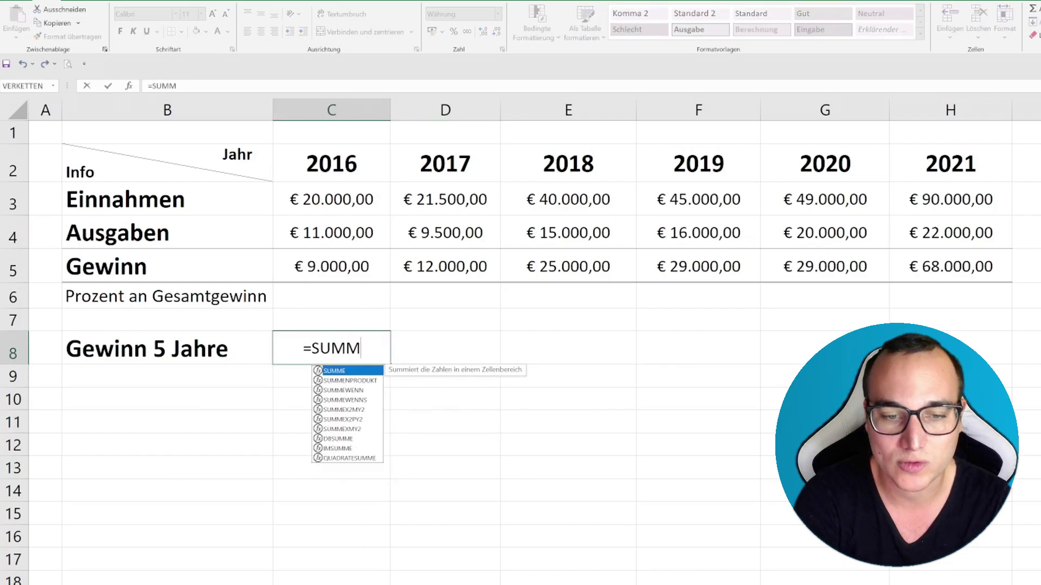
text(E()
mouse_move(445, 260)
mouse_down()
mouse_move(509, 269)
mouse_move(904, 263)
mouse_move(892, 265)
mouse_up()
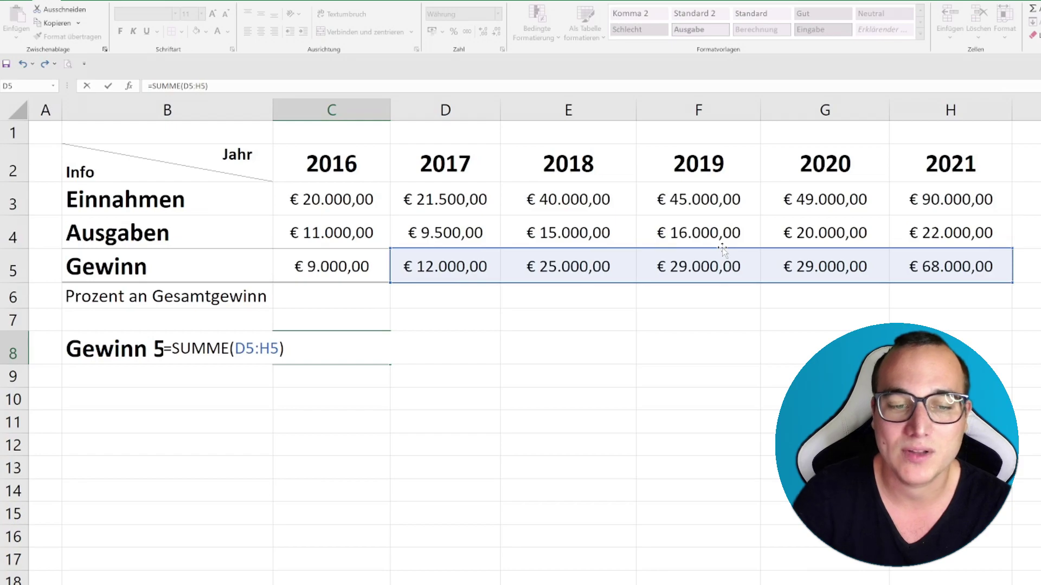
key(Return)
key(Up)
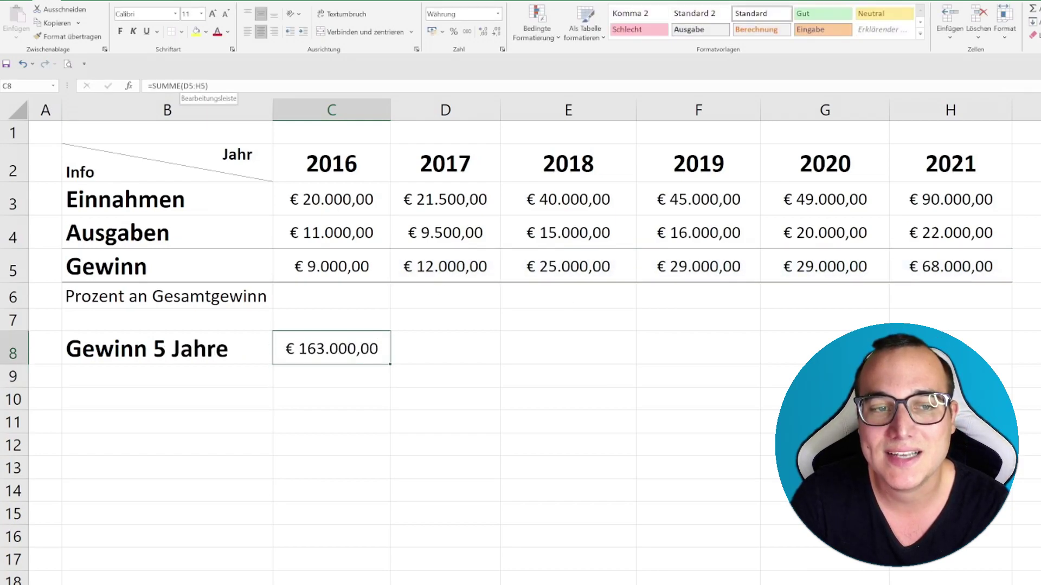
Review the SUMME formula's D5:H5 range, then select the percentage row D6:H6
drag(184, 85, 206, 86)
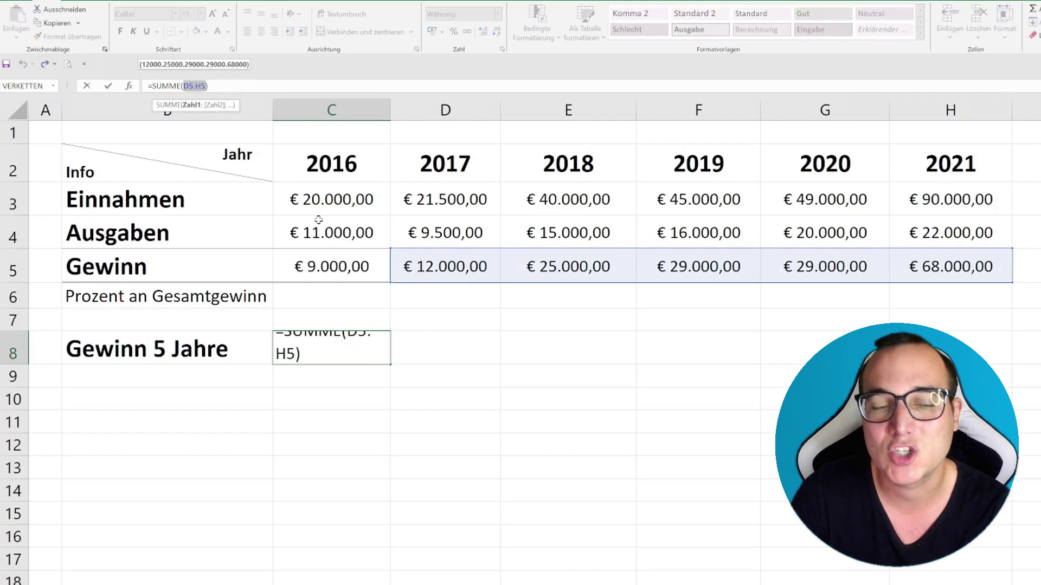
click(284, 349)
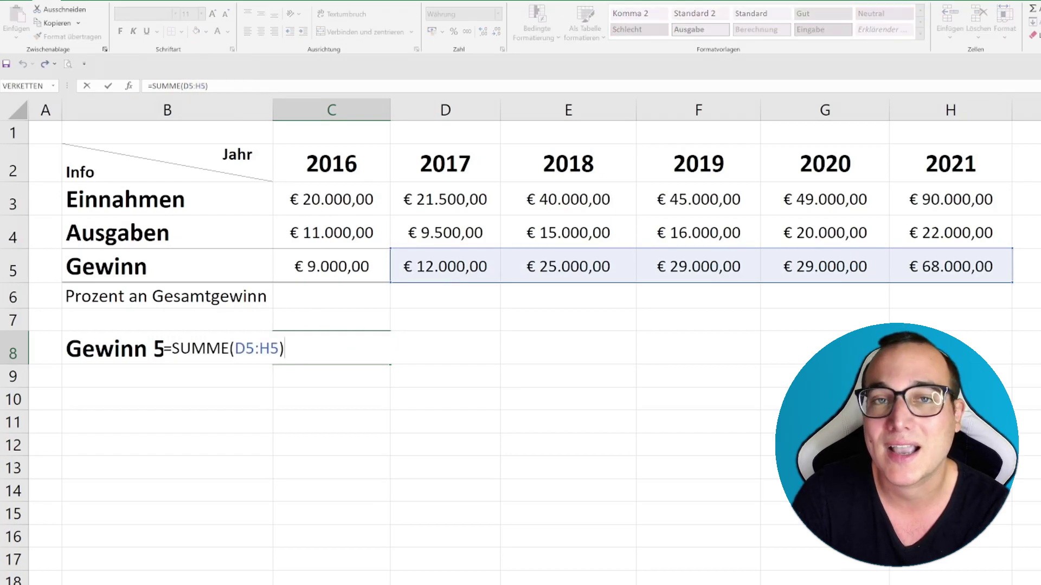
key(Return)
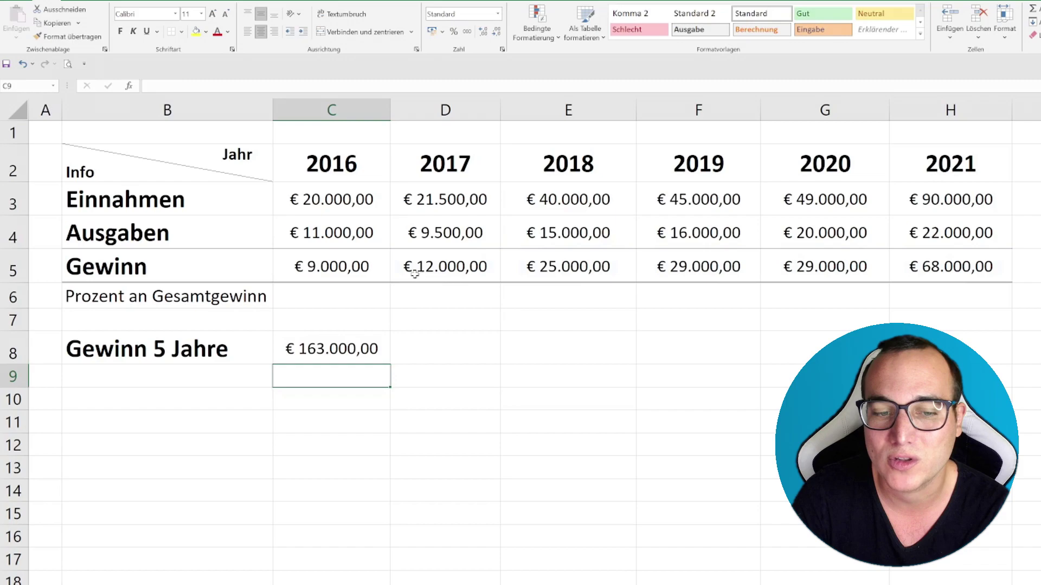
mouse_move(427, 269)
mouse_down()
mouse_move(539, 266)
mouse_move(446, 273)
mouse_up()
click(355, 343)
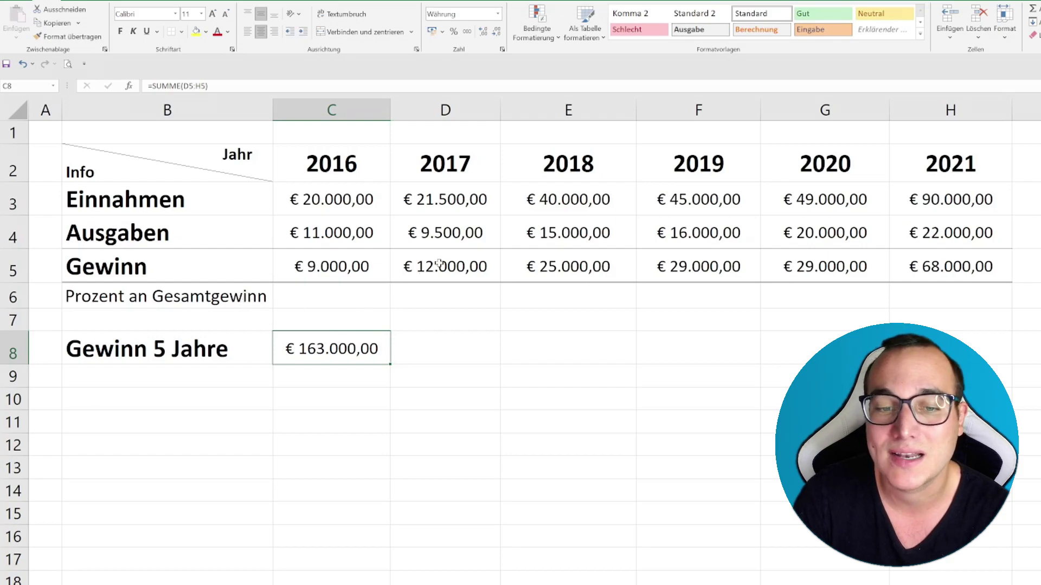
drag(418, 290, 915, 298)
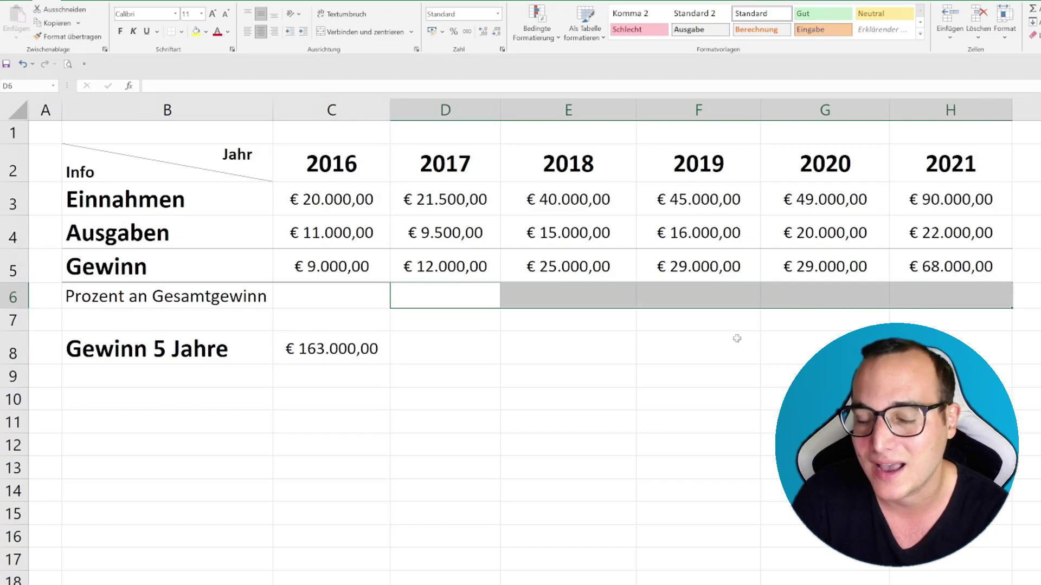
Enter =D5/C8 in D6 to divide 2017's Gewinn by the five-year total
click(445, 274)
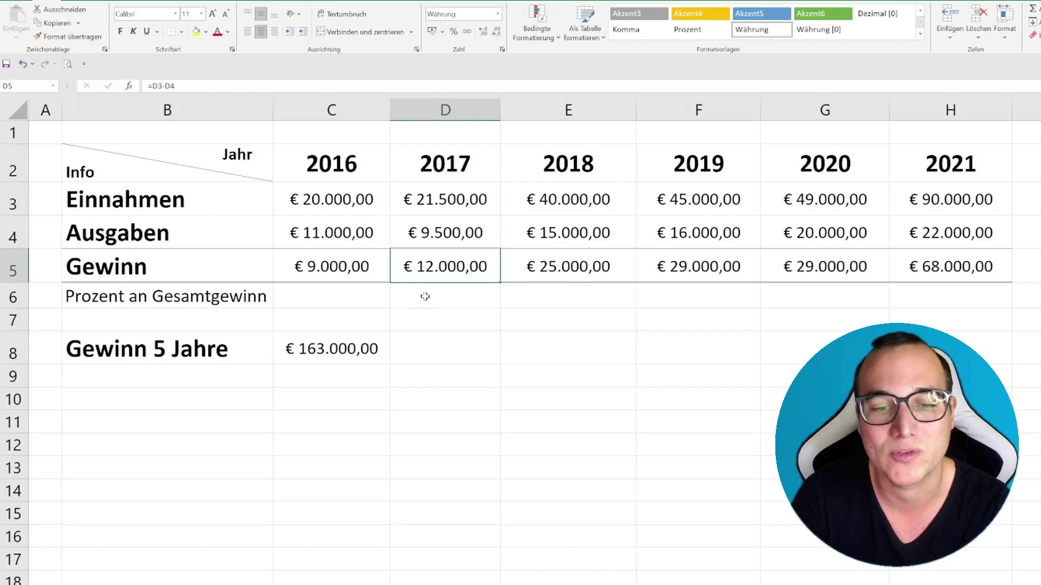
double_click(423, 298)
text(=)
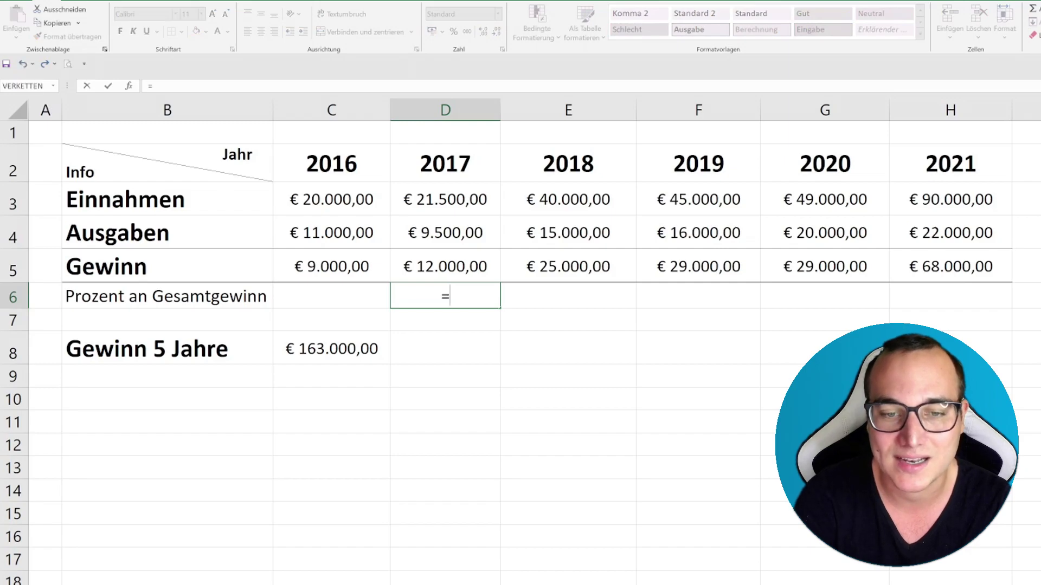
key(Up)
text(/)
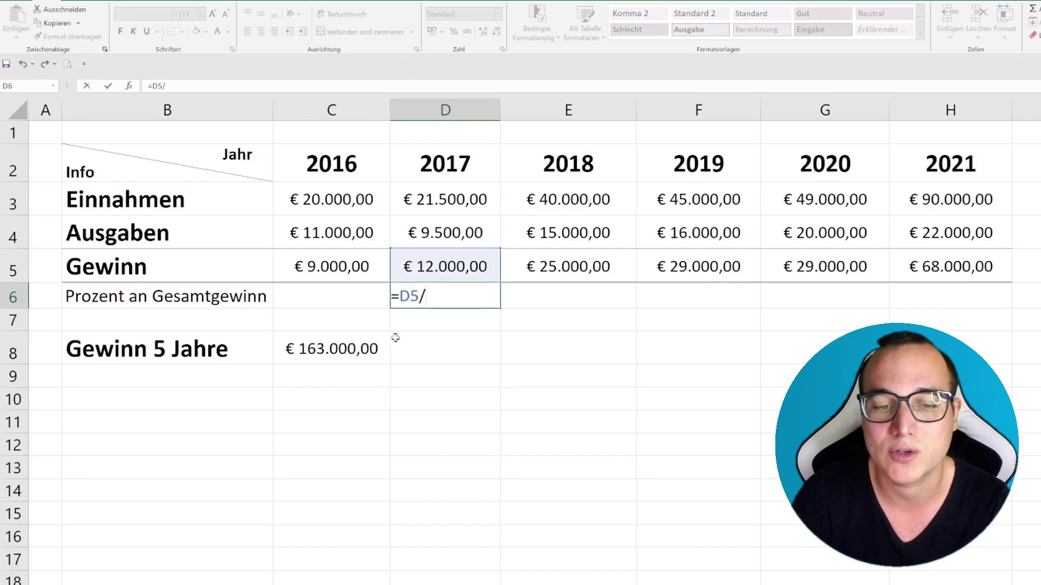
key(Down)
key(Down)
key(Left)
key(Return)
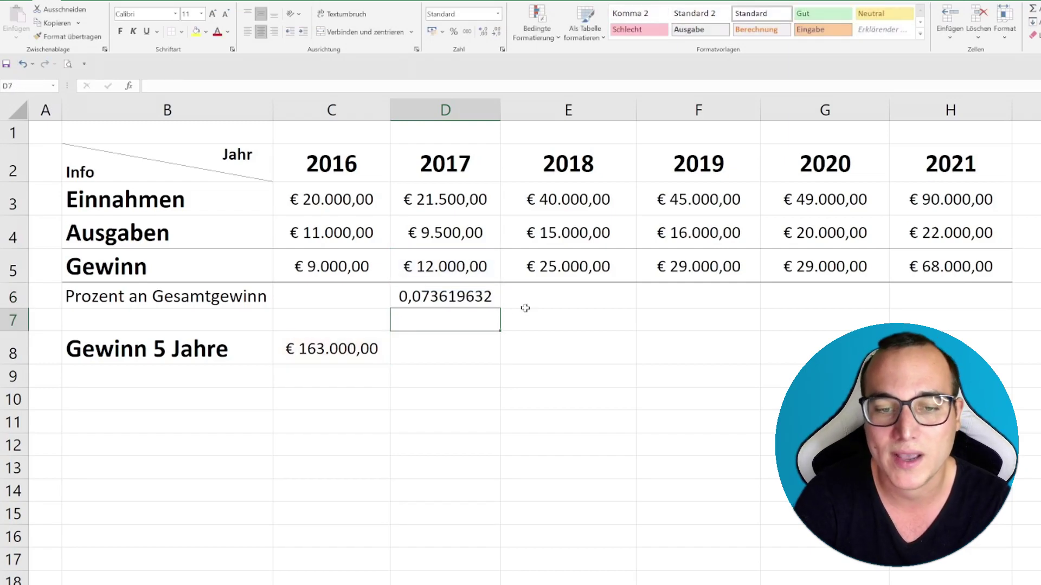
Format D6 as Prozent so it shows 7,36%, then select E6:H6
click(458, 297)
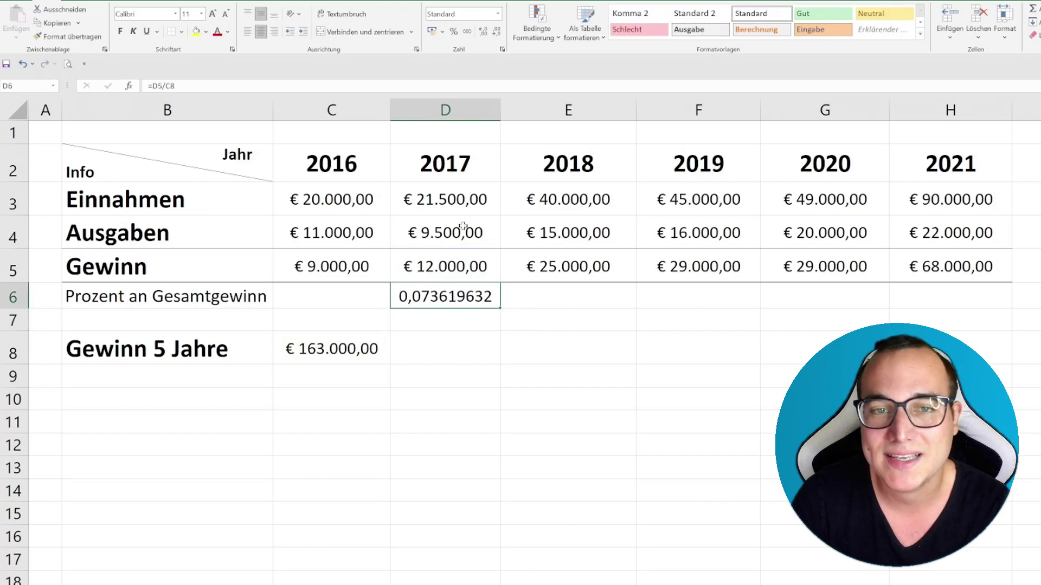
click(498, 14)
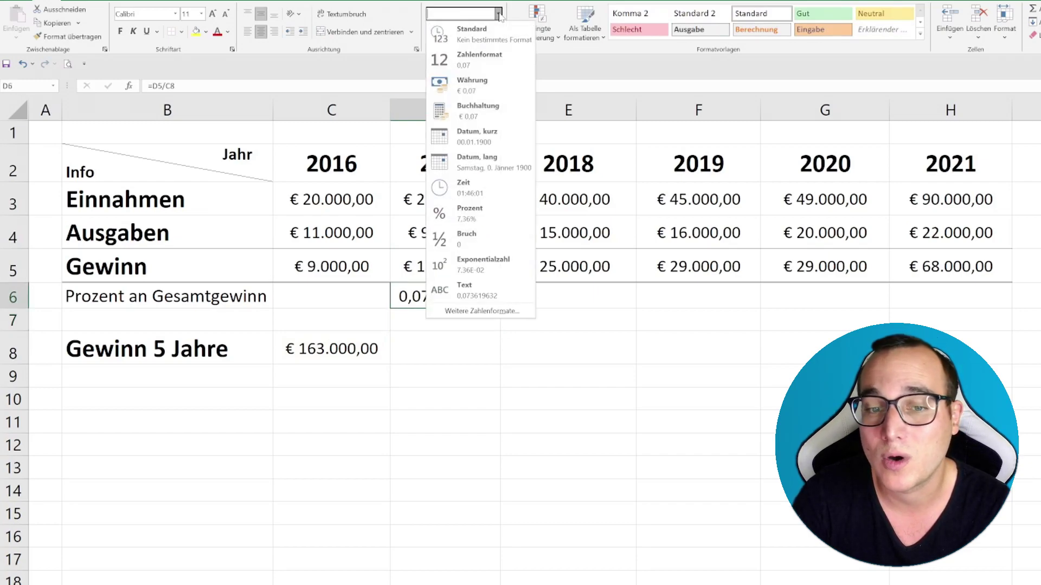
click(488, 216)
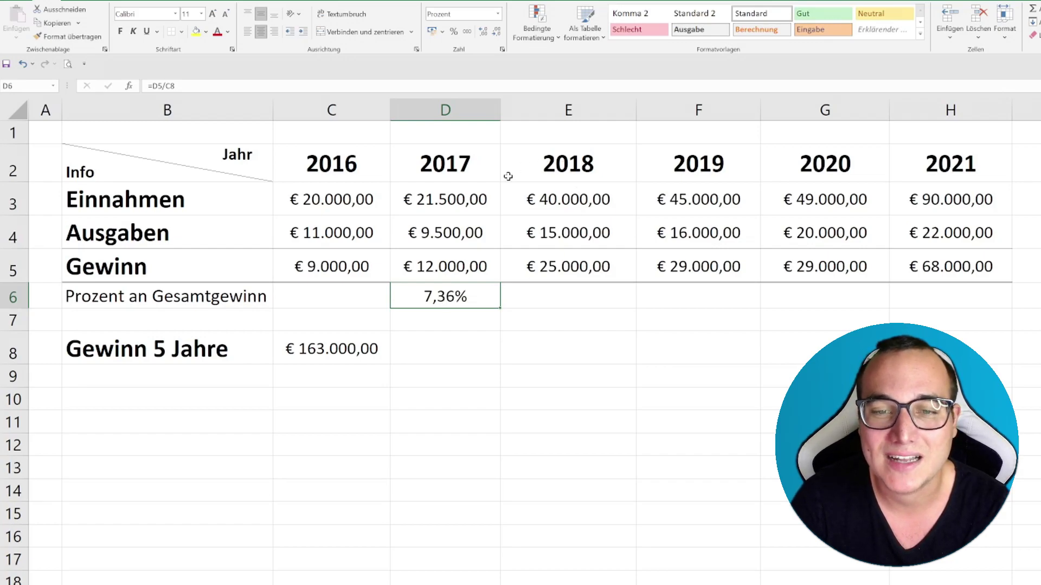
drag(529, 298, 946, 297)
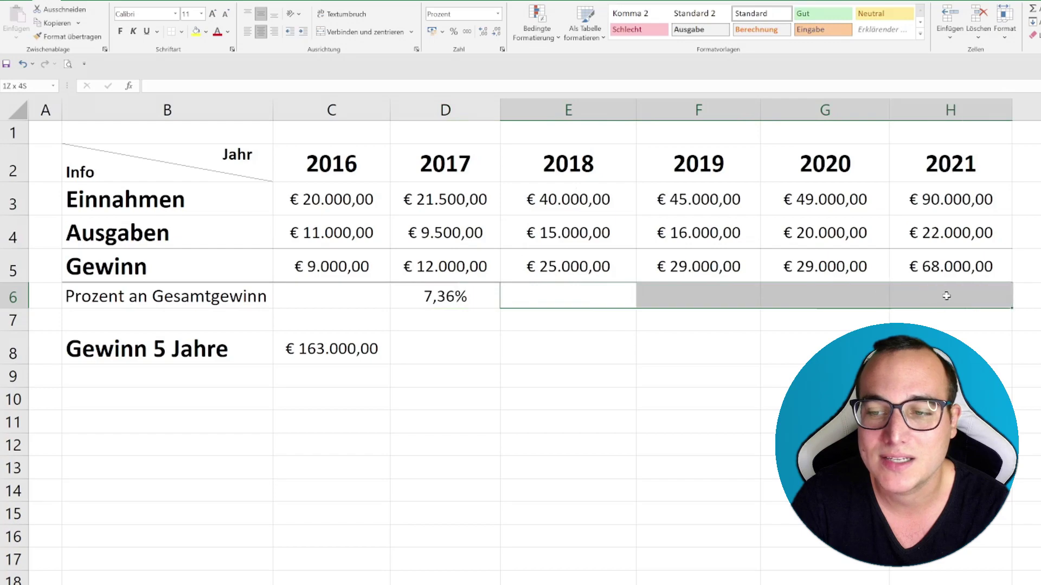
Review the C8 SUMME total and 2018 Gewinn formula, then edit D6's =D5/C8
click(564, 165)
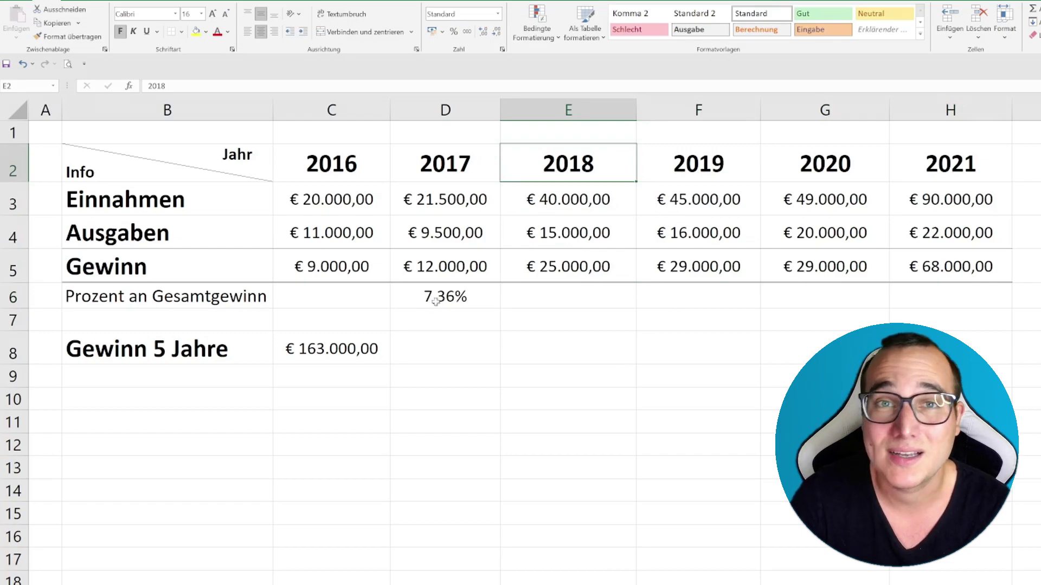
click(327, 348)
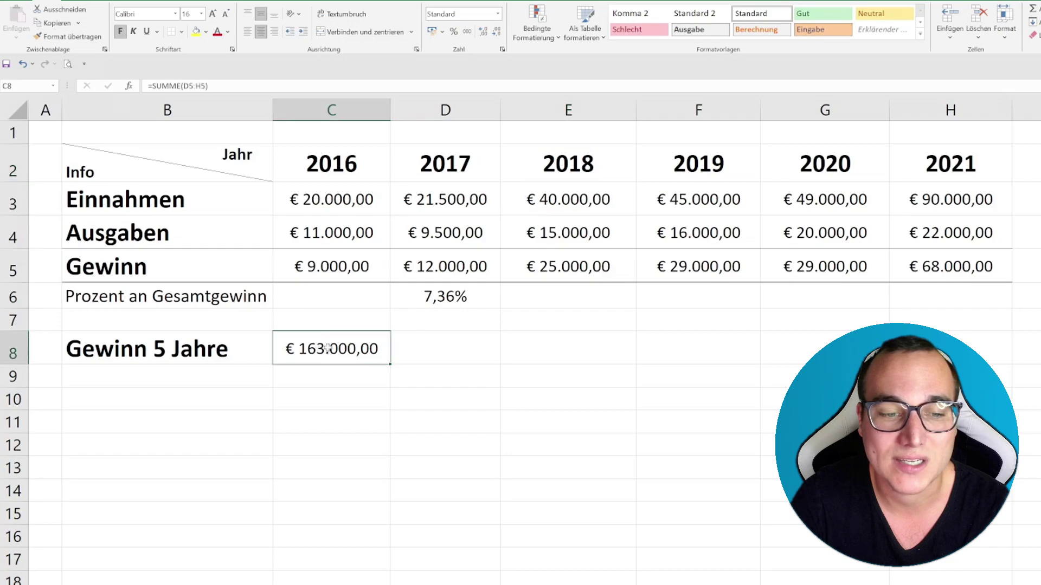
drag(328, 348, 255, 353)
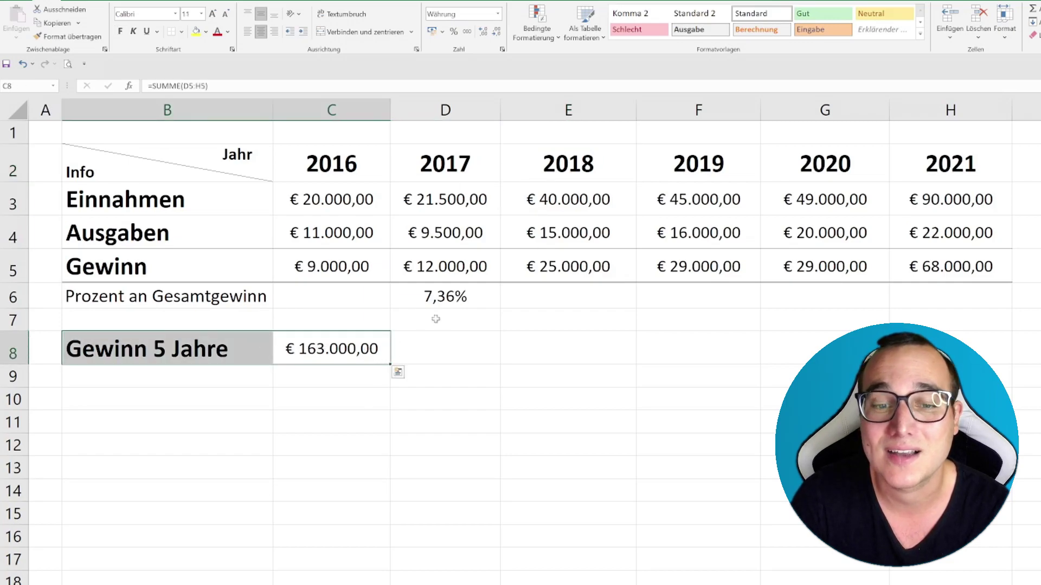
mouse_move(534, 271)
mouse_down()
mouse_move(948, 268)
mouse_move(564, 268)
mouse_up()
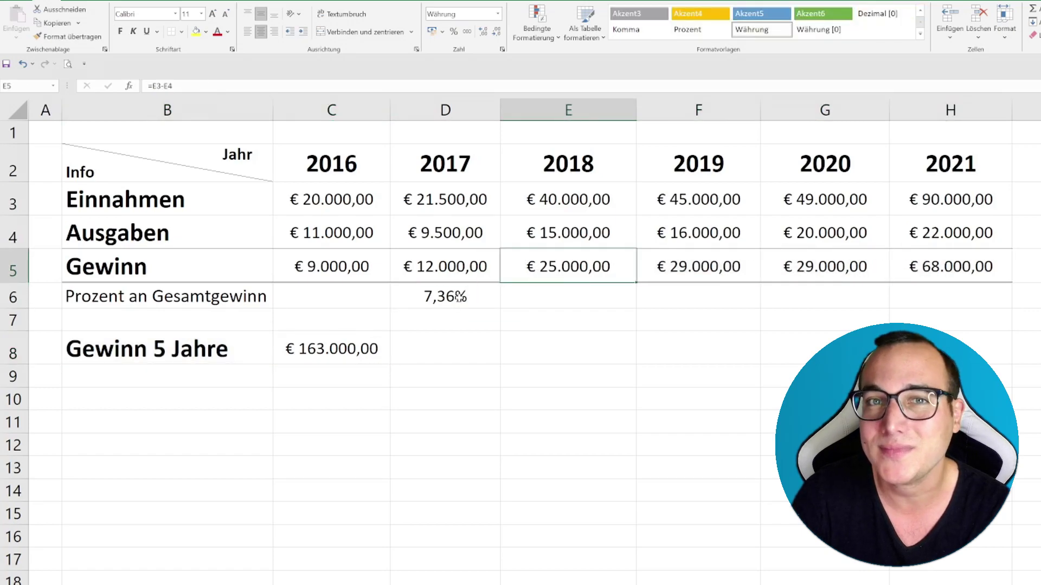
click(460, 296)
key(F2)
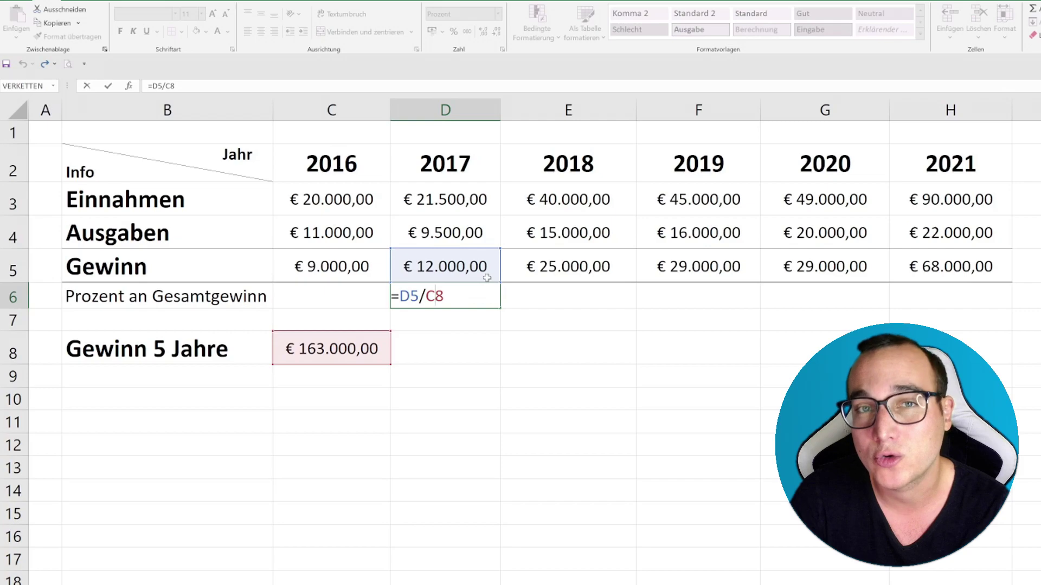
Lock the divisor as $C$8 and fill D6 to H6: 15,34%, 17,79%, 17,79%, 41,72%
key(F4)
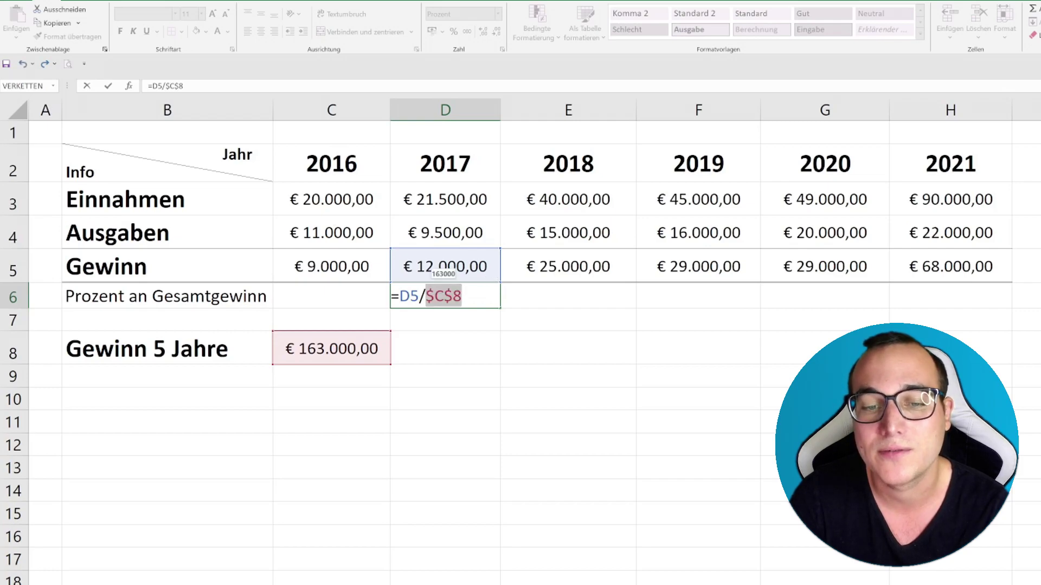
key(Return)
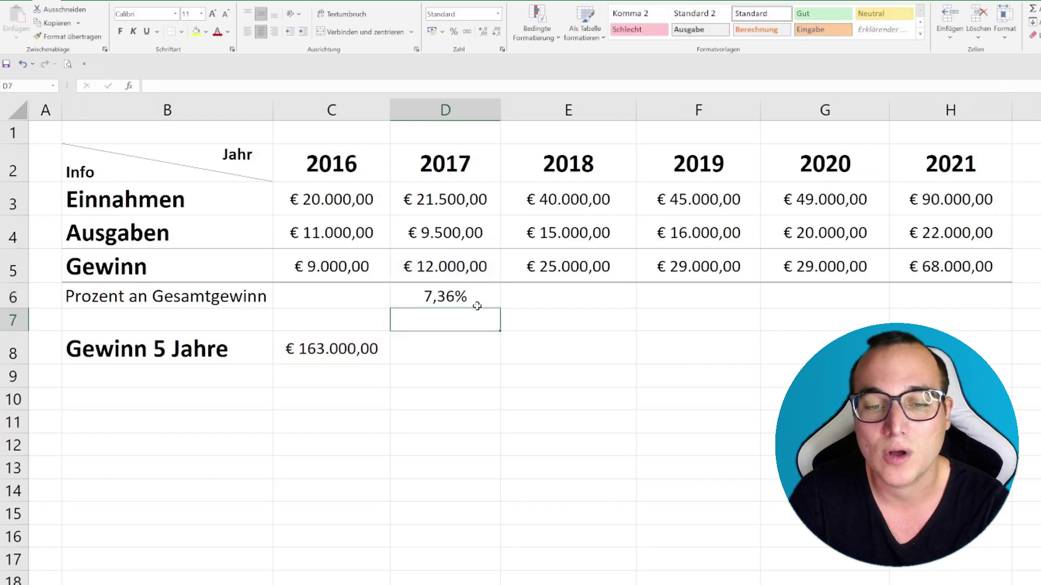
click(493, 297)
drag(500, 308, 962, 303)
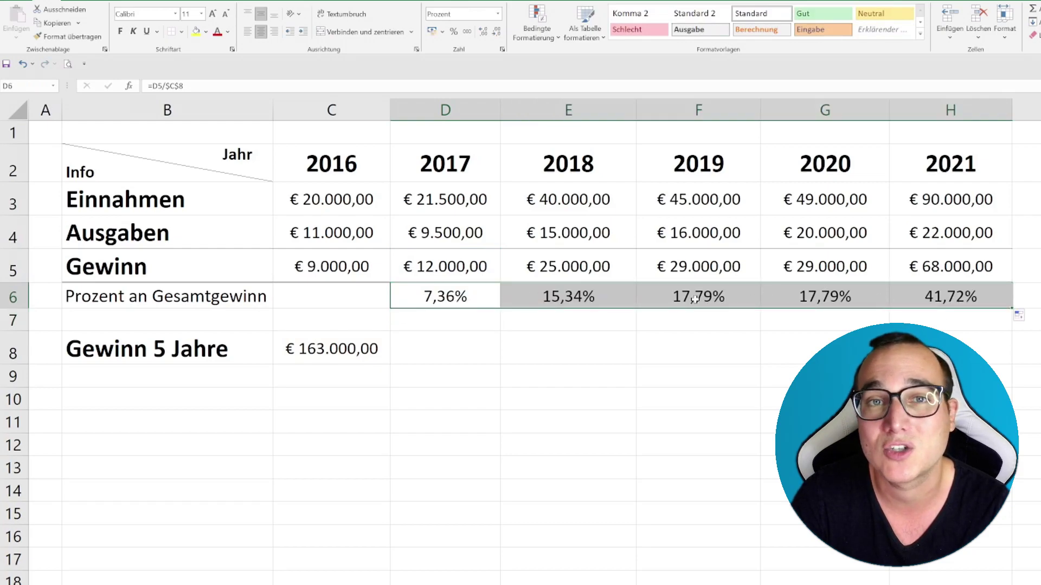
click(552, 296)
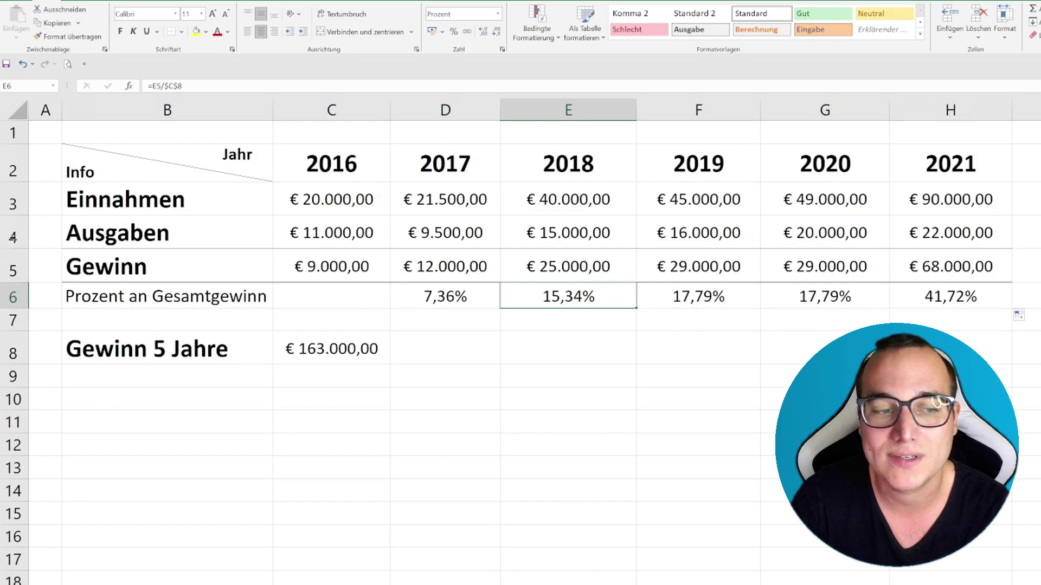
double_click(434, 295)
drag(399, 296, 419, 296)
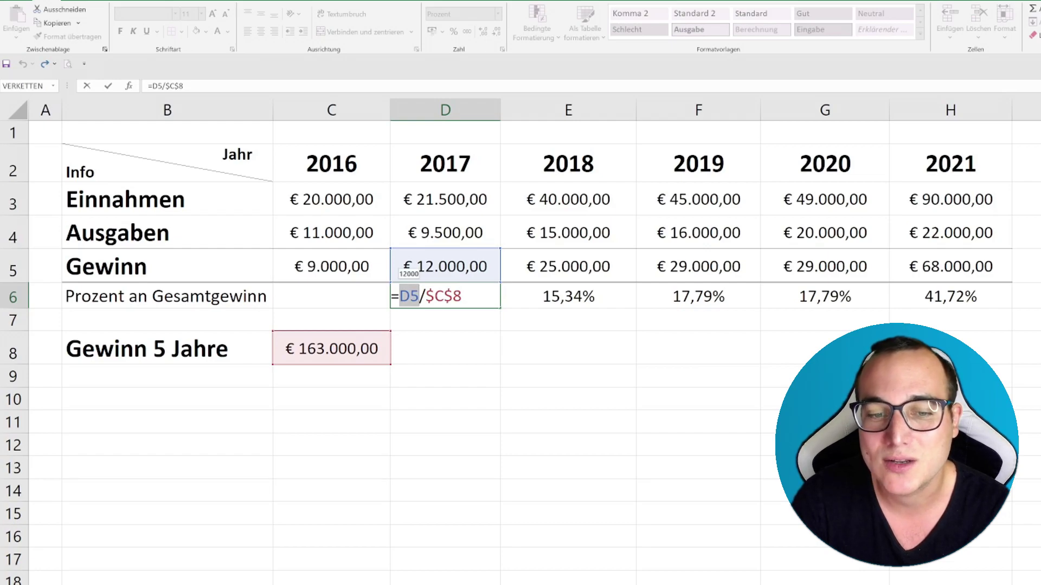
click(410, 296)
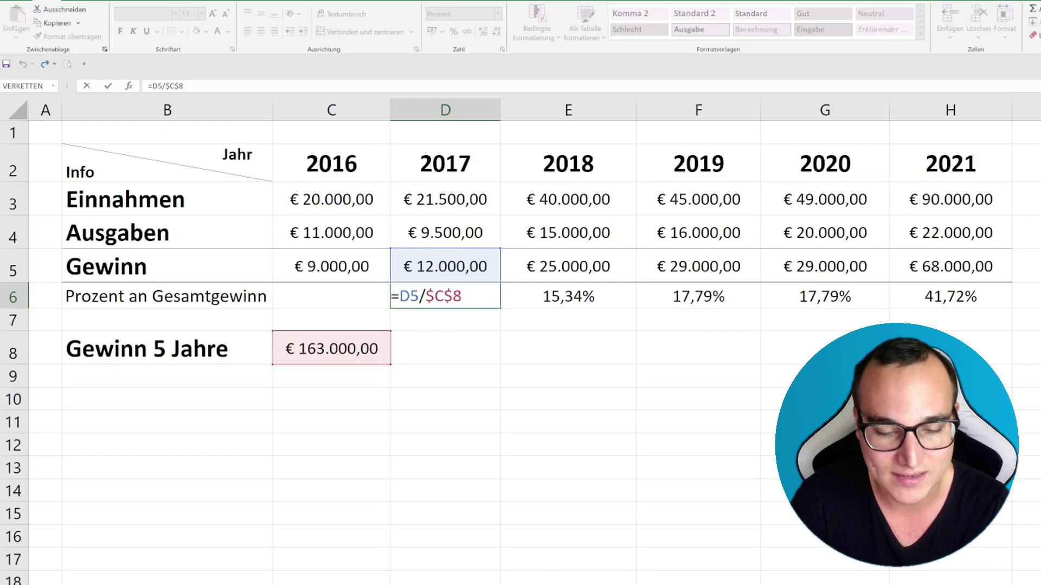
text($)
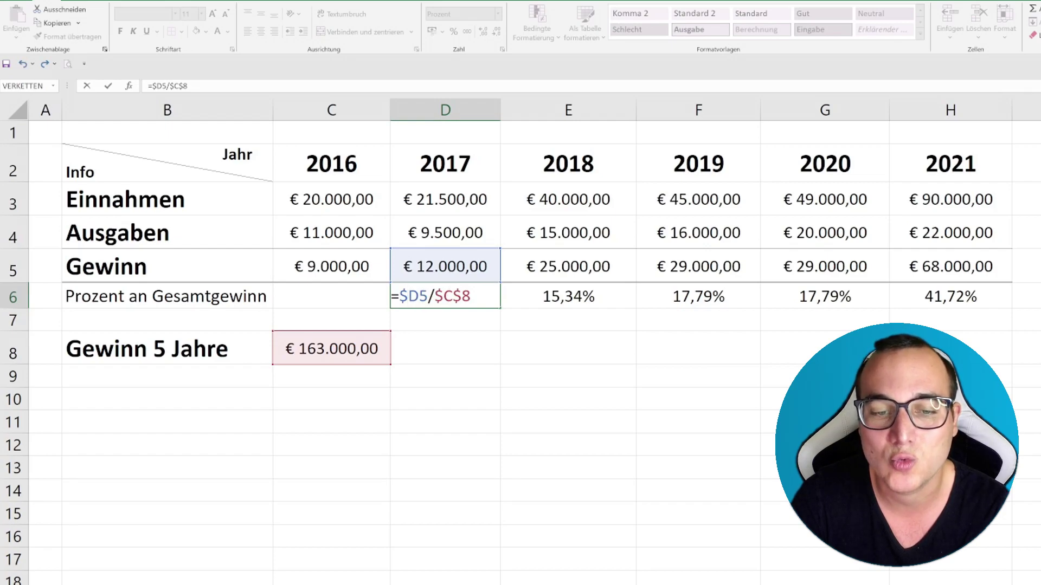
key(shift+Right)
key(shift+Right)
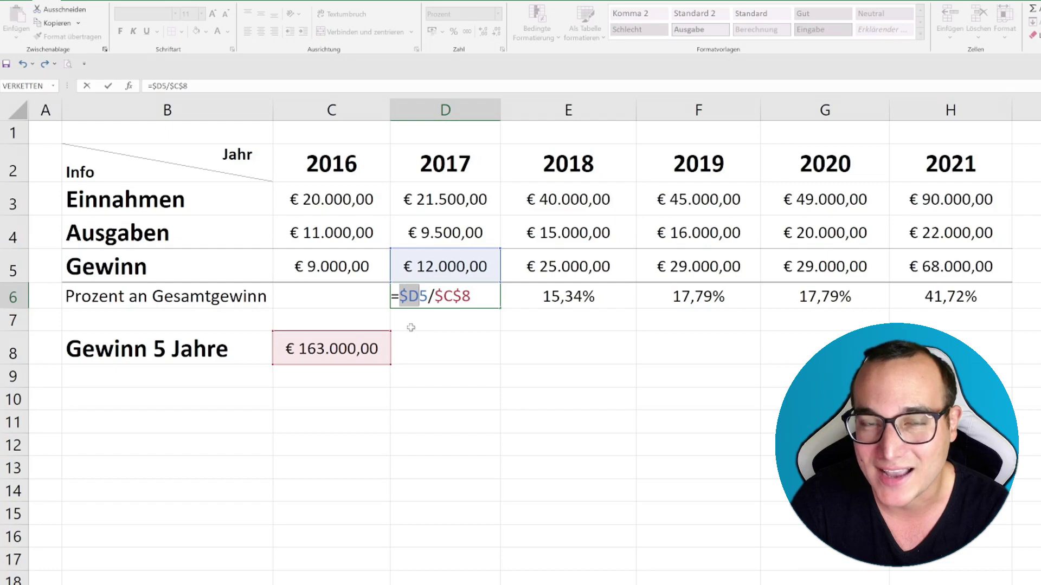
key(Right)
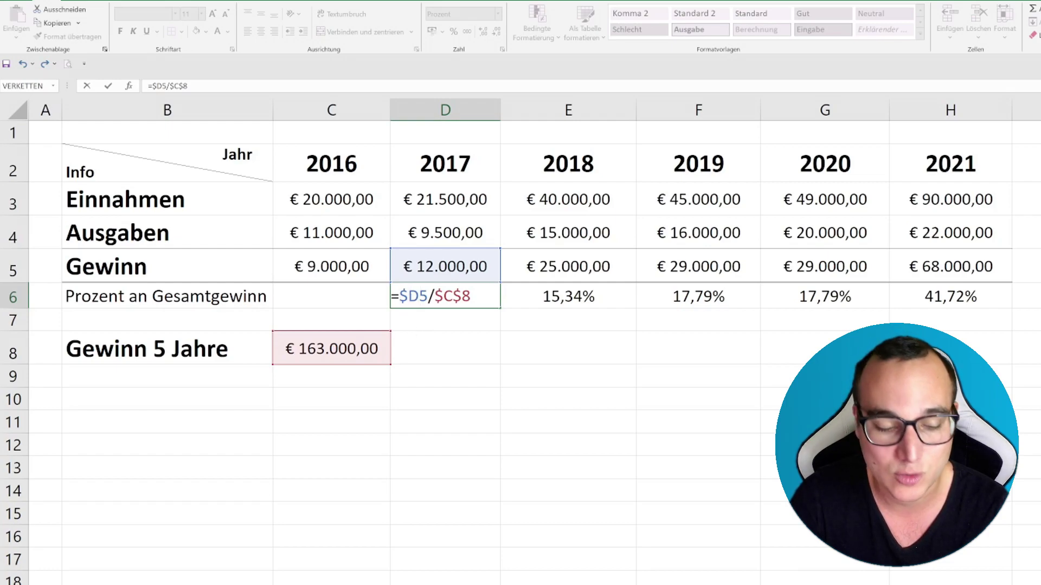
text($)
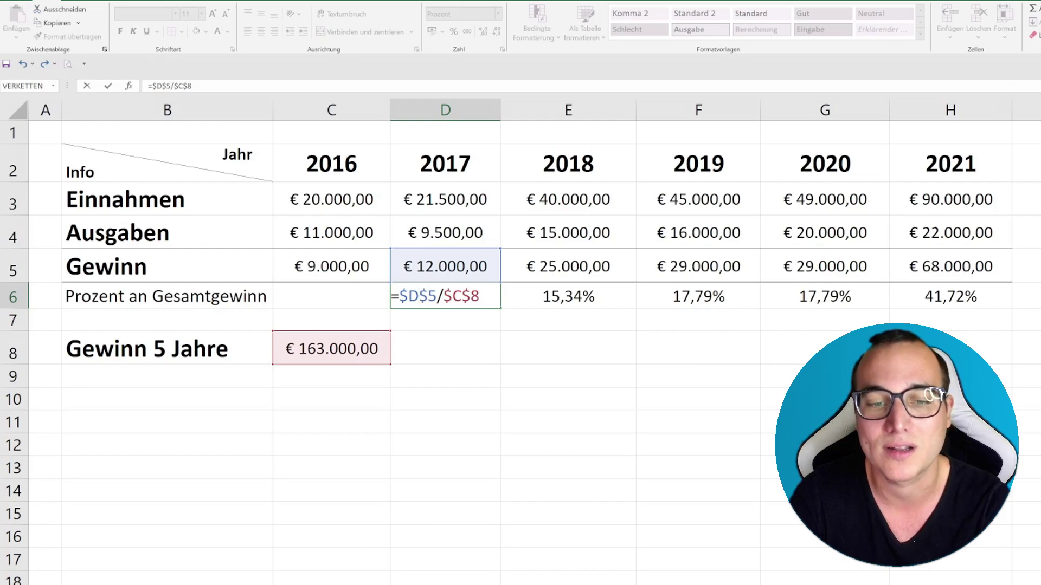
key(Left)
key(Left)
key(BackSpace)
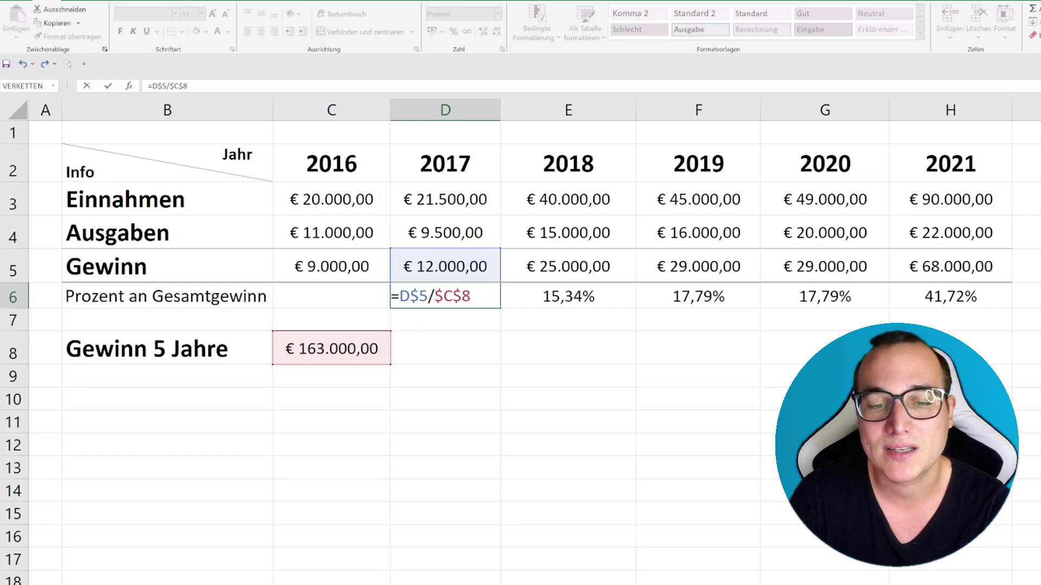
key(BackSpace)
key(Return)
click(432, 297)
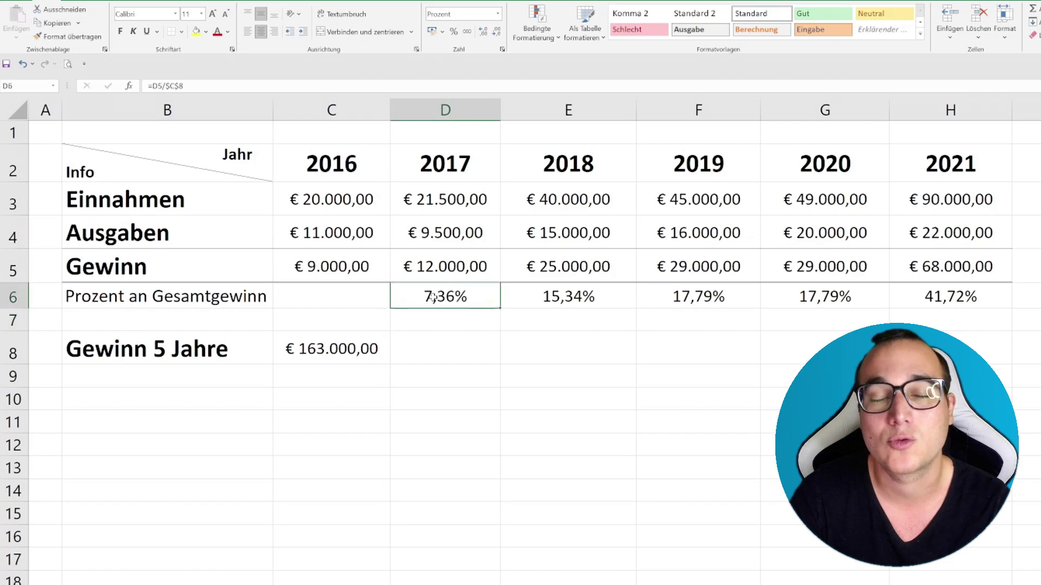